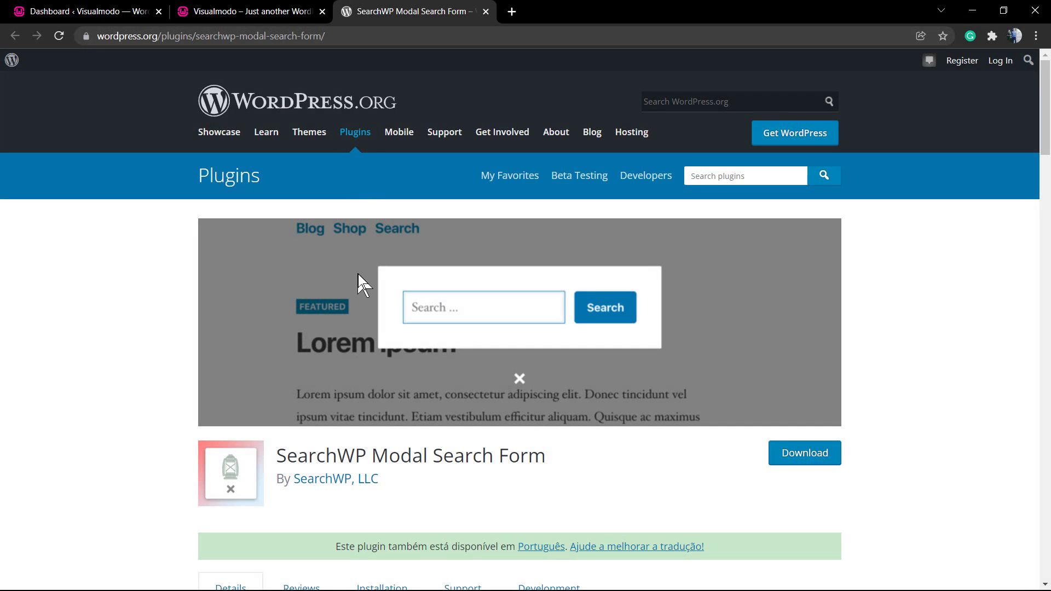
Select the 'SearchWP Modal Search Form' title on WordPress.org, then switch to the Visualmodo site tab
{"action": "double_click", "coordinate": [312, 448]}
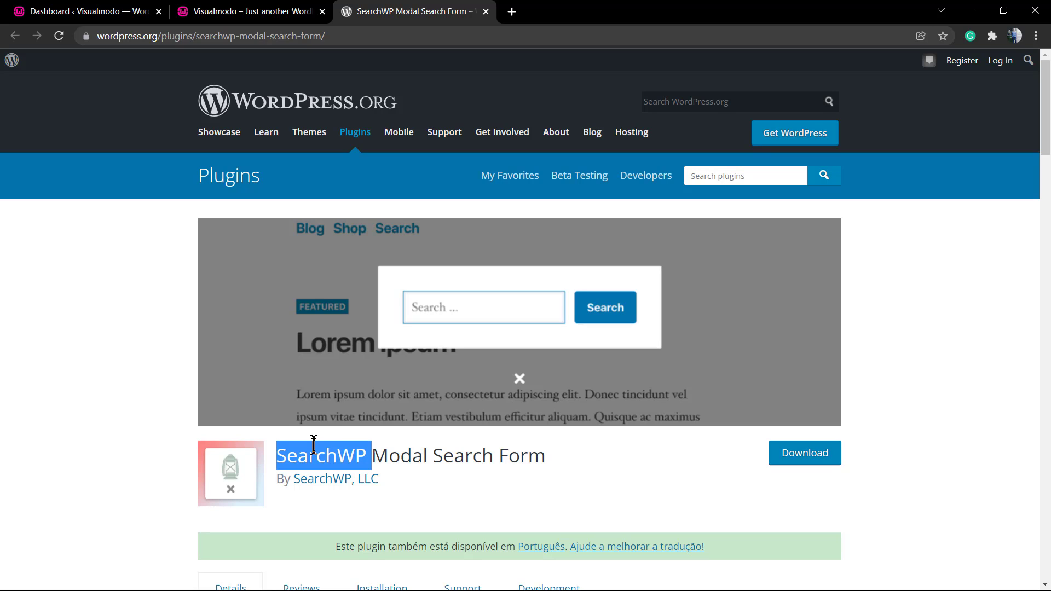
{"action": "left_click", "coordinate": [383, 450]}
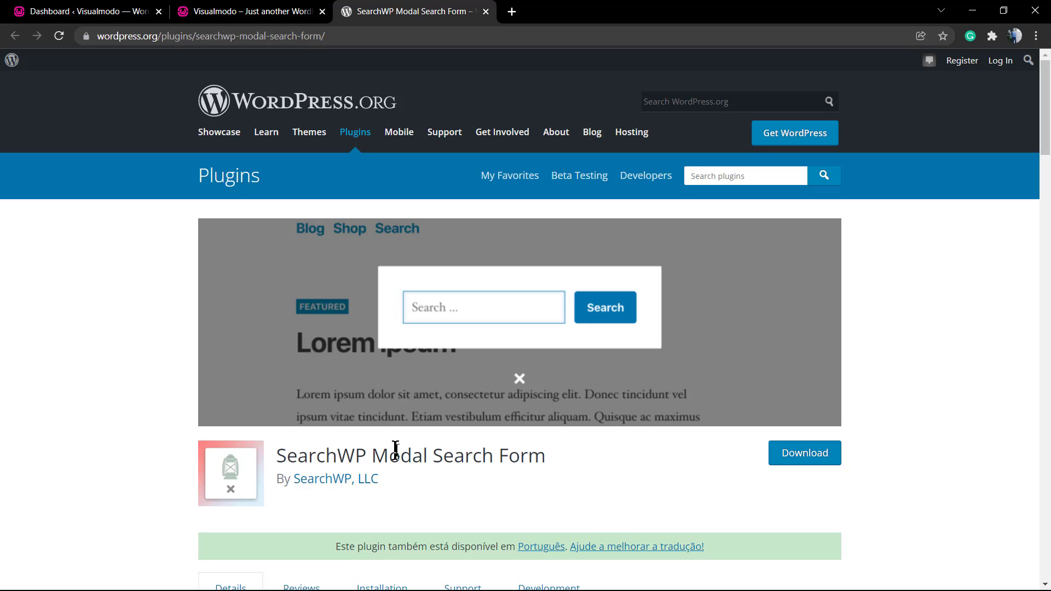
{"action": "left_click_drag", "start_coordinate": [546, 460], "coordinate": [274, 454]}
{"action": "key", "text": "ctrl+c"}
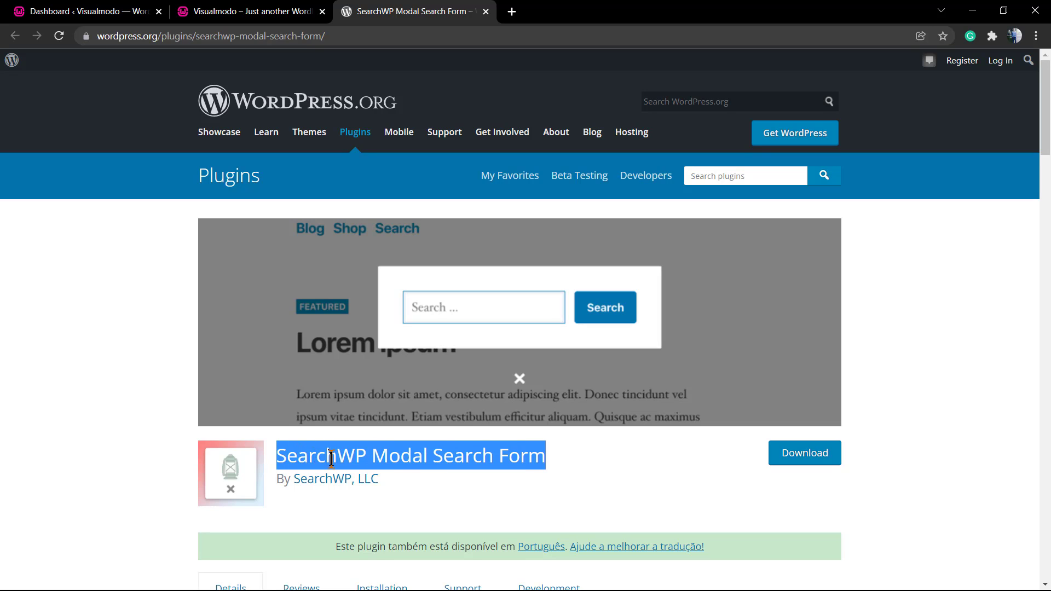
{"action": "left_click", "coordinate": [330, 459]}
{"action": "left_click", "coordinate": [230, 11]}
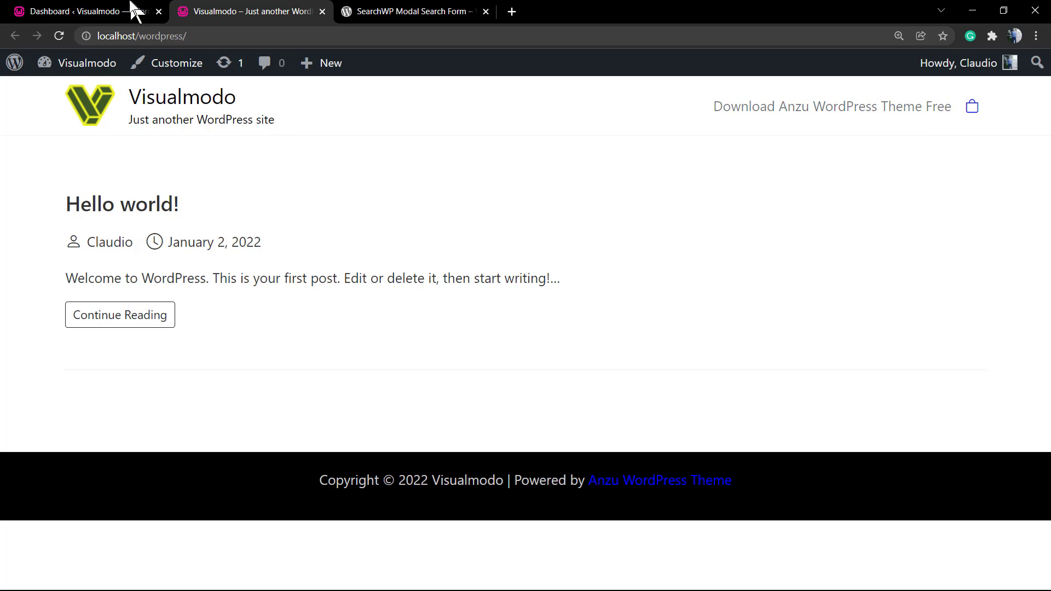
Go to the admin dashboard and open Plugins > Add New
{"action": "left_click", "coordinate": [104, 11]}
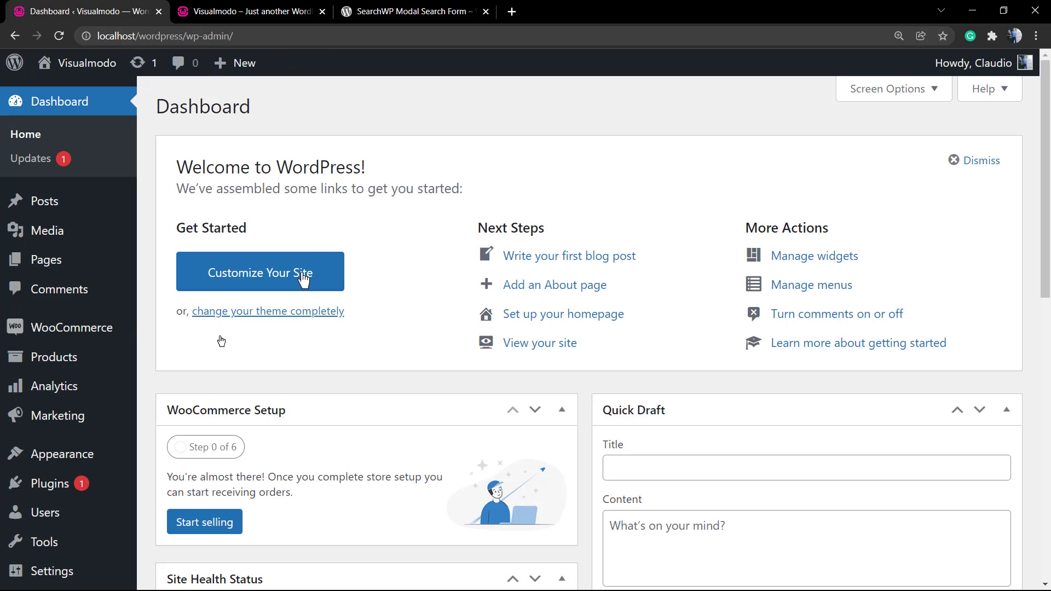
{"action": "mouse_move", "coordinate": [96, 485]}
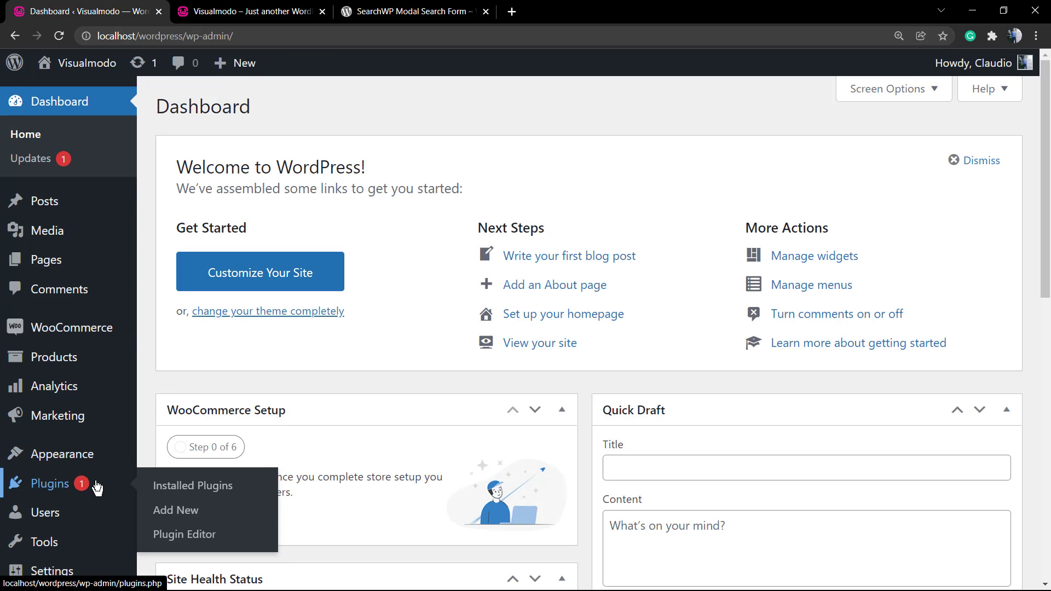
{"action": "left_click", "coordinate": [177, 511]}
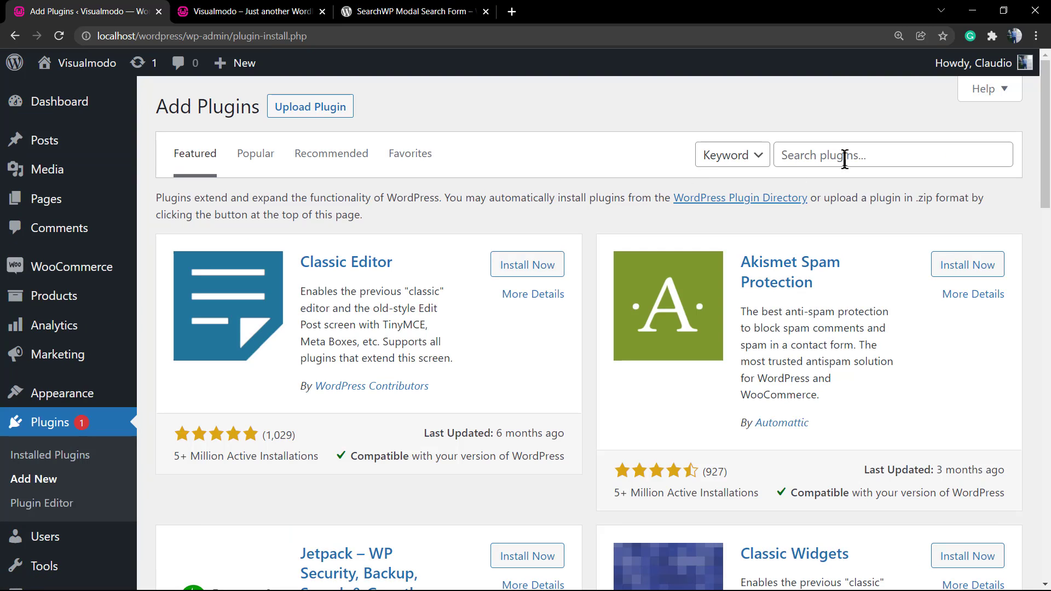
Search the plugin directory for the pasted name 'SearchWP Modal Search Form'
{"action": "left_click", "coordinate": [845, 158]}
{"action": "key", "text": "ctrl+v"}
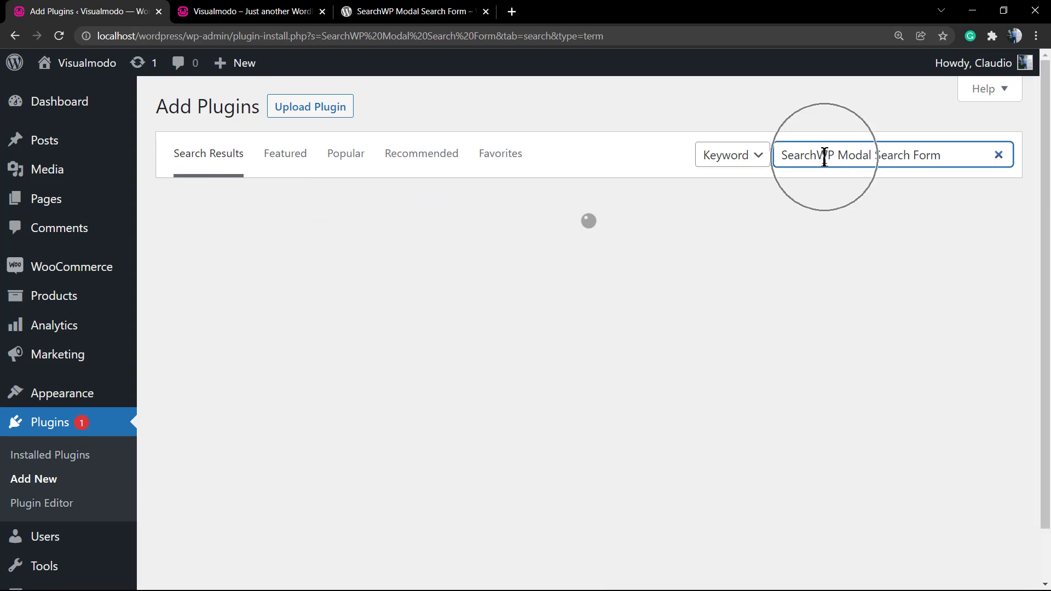
{"action": "left_click", "coordinate": [825, 156]}
{"action": "key", "text": "ctrl+a"}
{"action": "left_click", "coordinate": [808, 120]}
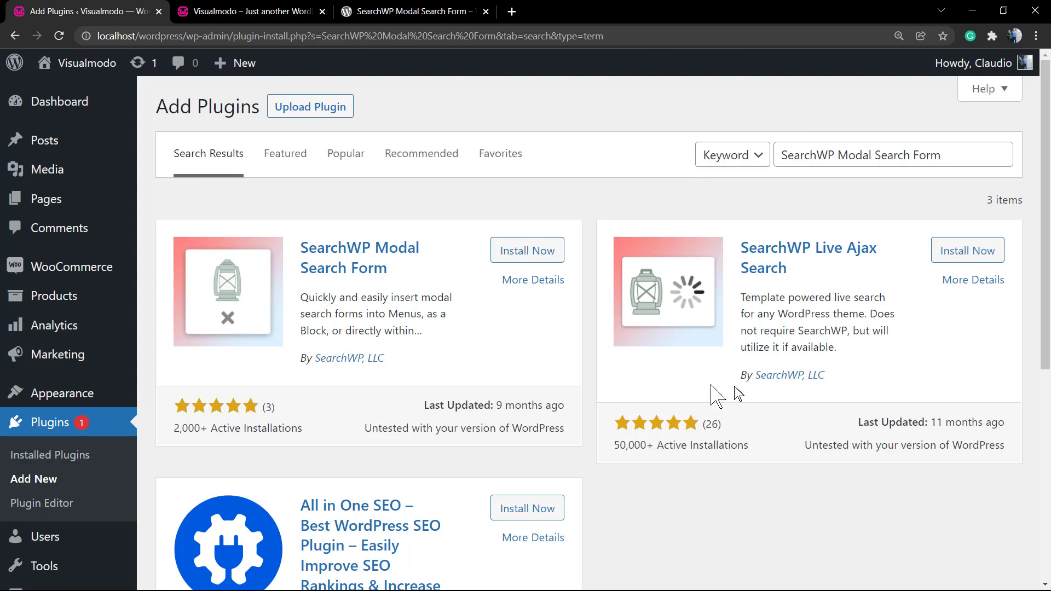
Install the SearchWP Modal Search Form plugin from the search results
{"action": "triple_click", "coordinate": [792, 319]}
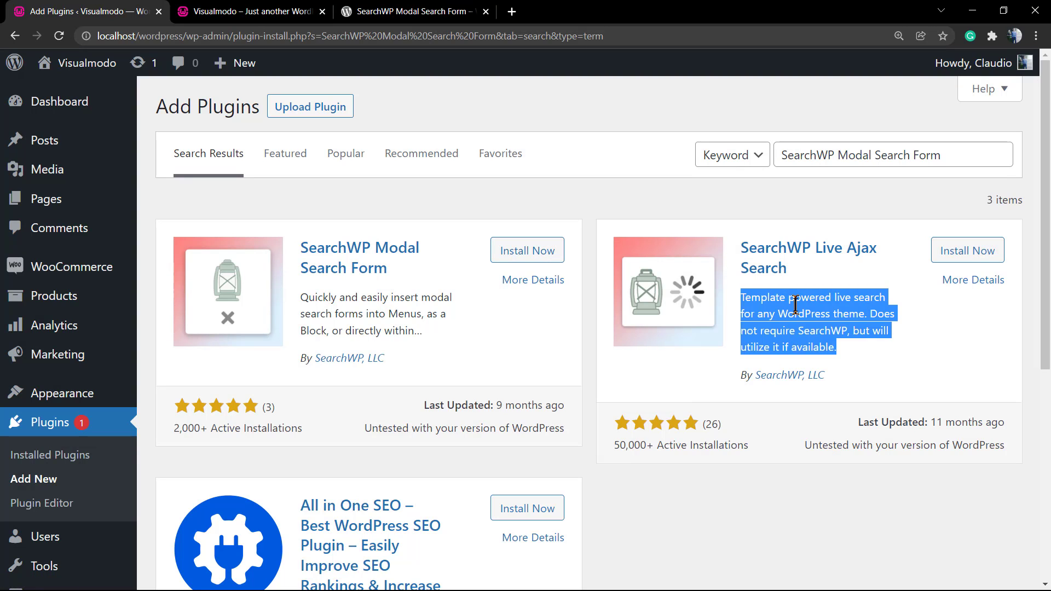
{"action": "left_click", "coordinate": [792, 301]}
{"action": "left_click", "coordinate": [524, 253]}
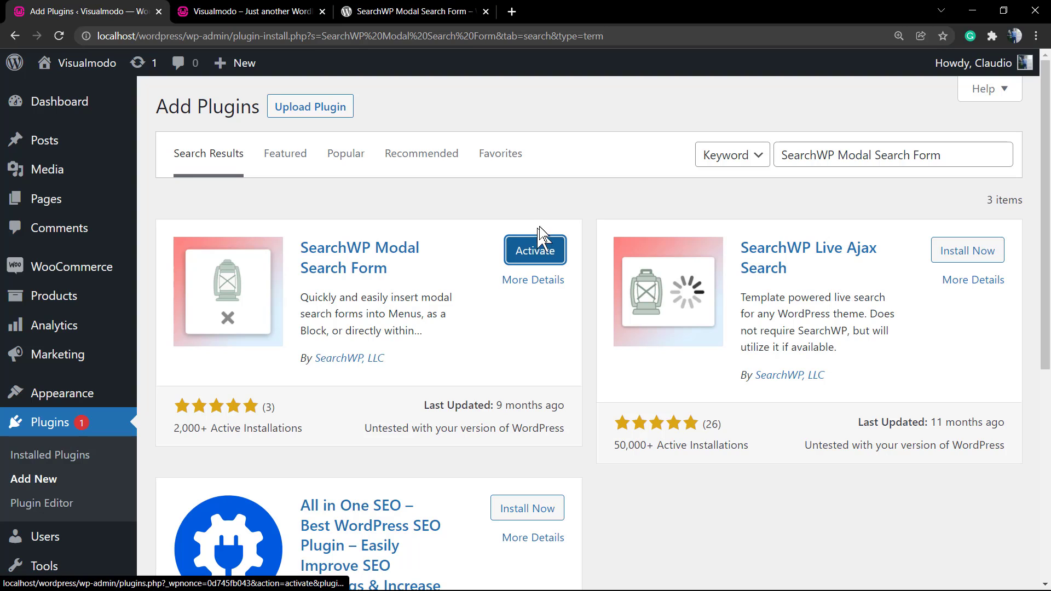
Activate SearchWP Modal Search Form and locate it in the Installed Plugins list
{"action": "left_click", "coordinate": [546, 250]}
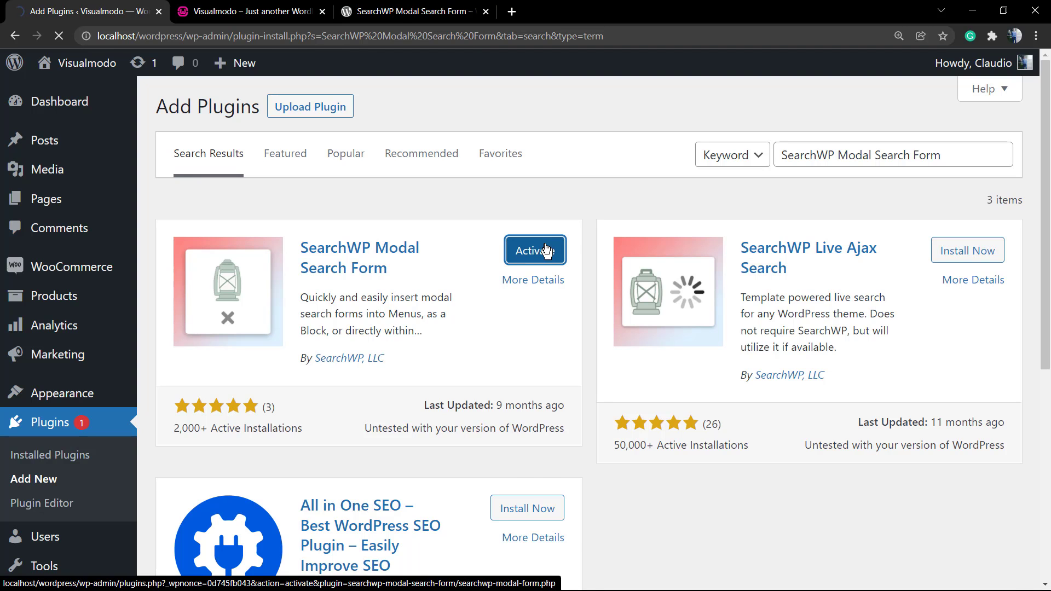
{"action": "scroll", "coordinate": [336, 301], "scroll_direction": "down", "scroll_amount": 4}
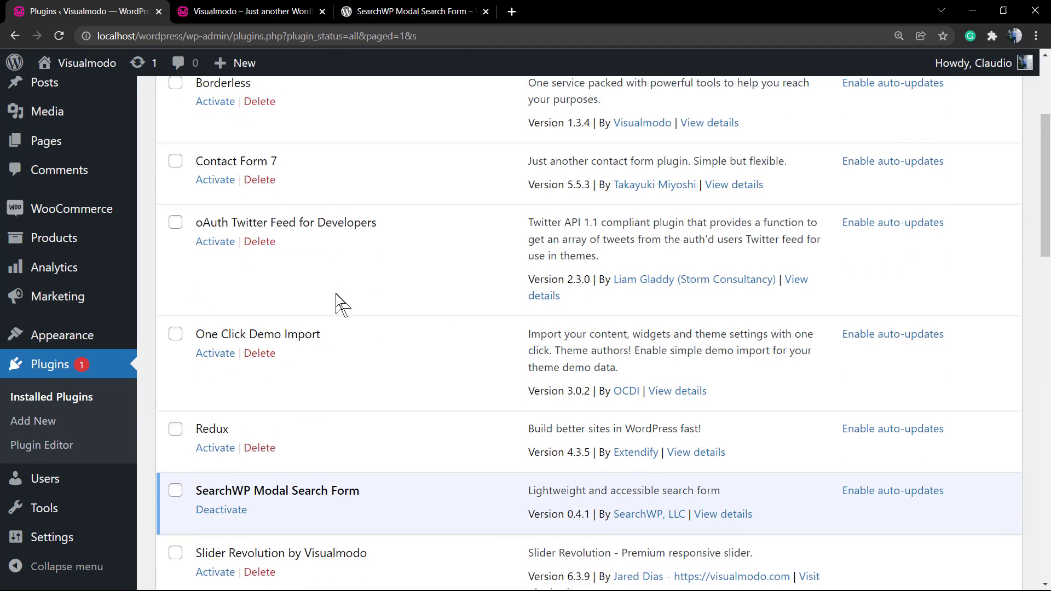
{"action": "scroll", "coordinate": [338, 298], "scroll_direction": "down", "scroll_amount": 10}
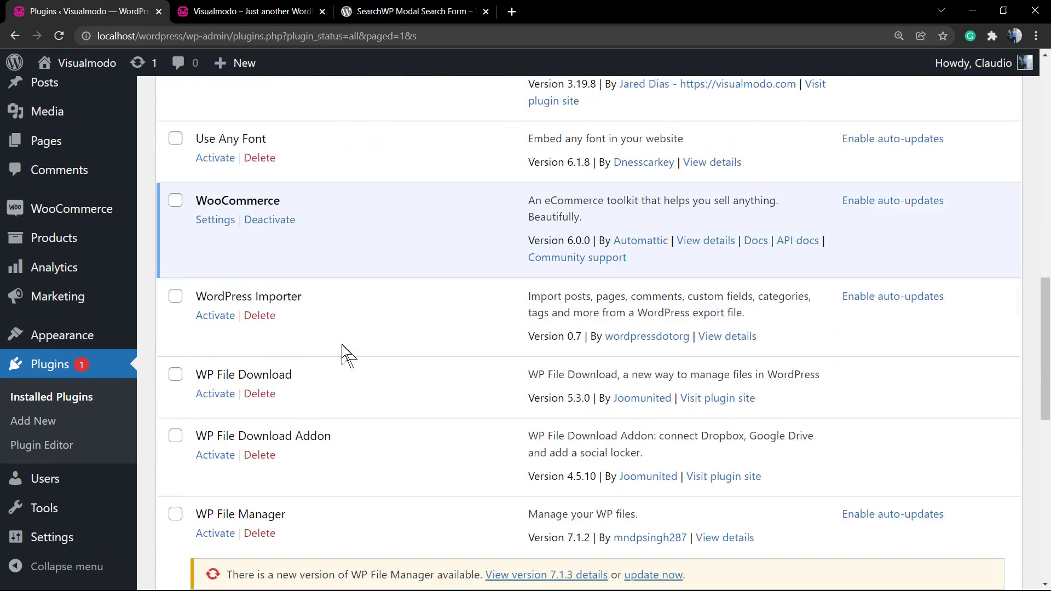
{"action": "scroll", "coordinate": [344, 353], "scroll_direction": "down", "scroll_amount": 7}
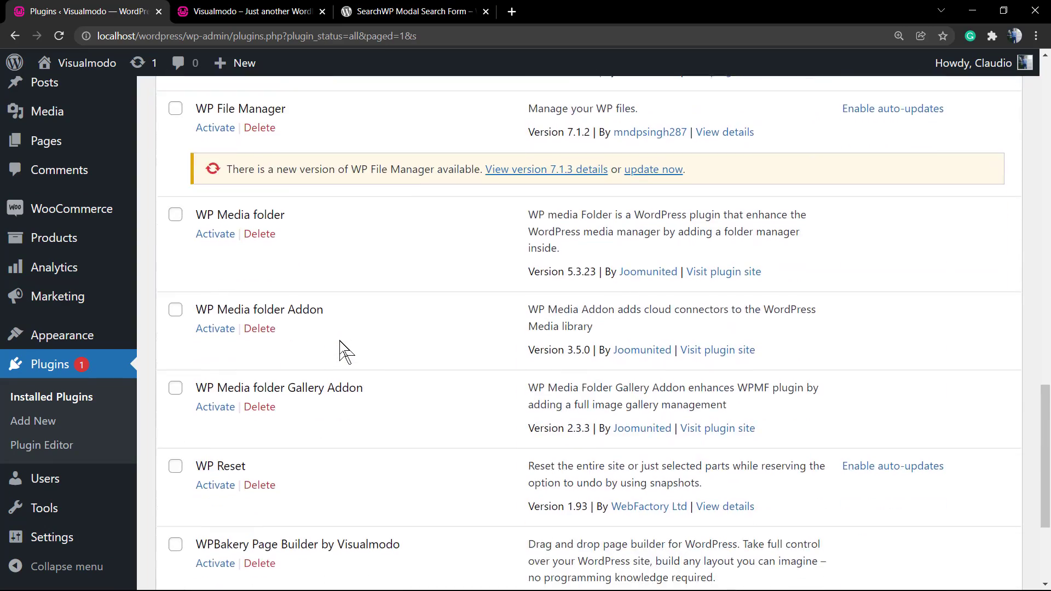
{"action": "scroll", "coordinate": [339, 350], "scroll_direction": "down", "scroll_amount": 3}
{"action": "scroll", "coordinate": [339, 348], "scroll_direction": "up", "scroll_amount": 5}
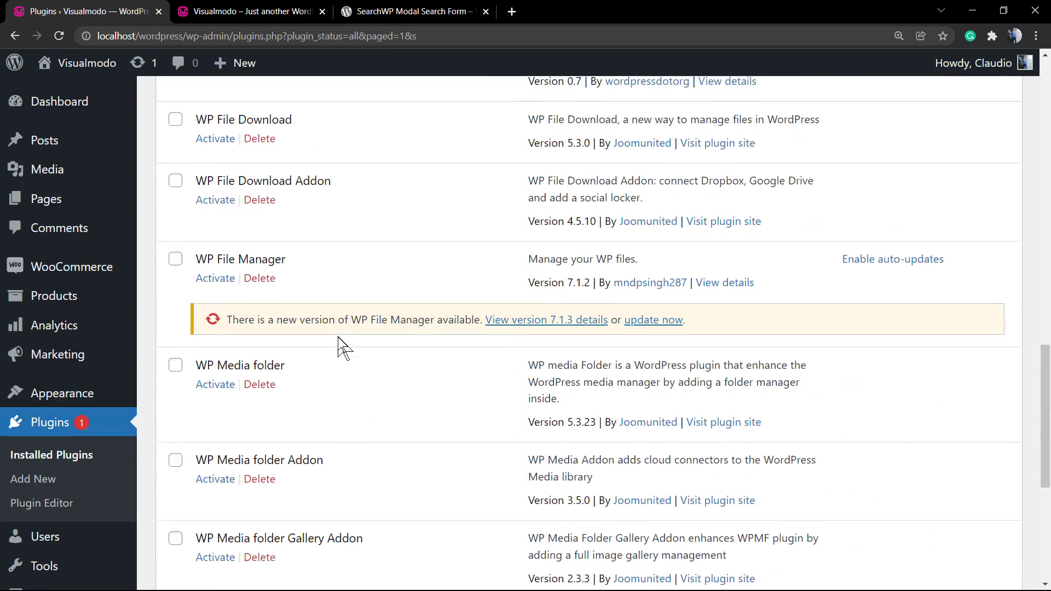
{"action": "scroll", "coordinate": [343, 348], "scroll_direction": "up", "scroll_amount": 9}
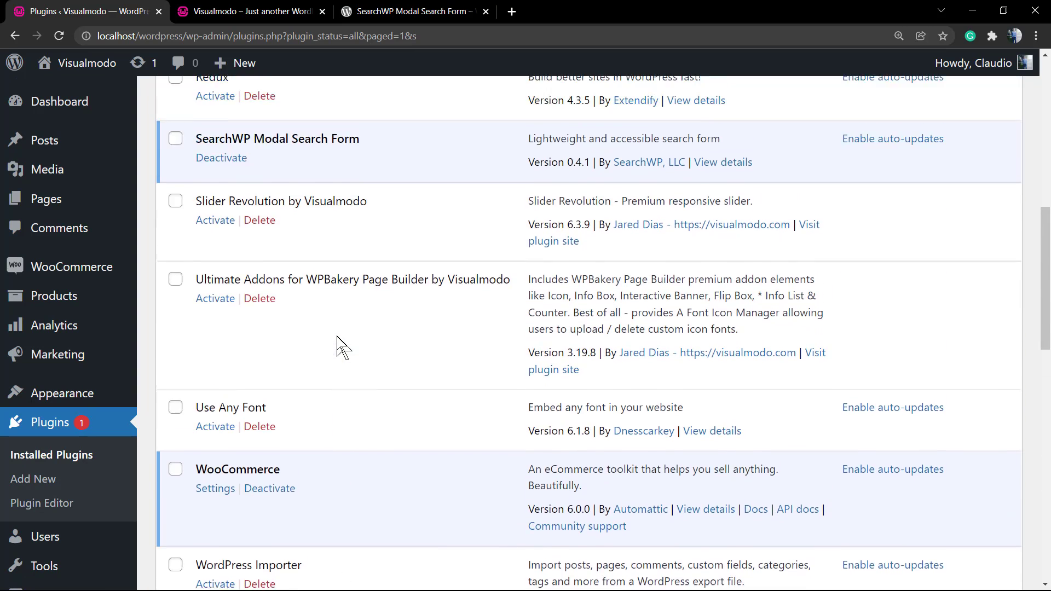
{"action": "scroll", "coordinate": [338, 344], "scroll_direction": "up", "scroll_amount": 3}
{"action": "double_click", "coordinate": [291, 289]}
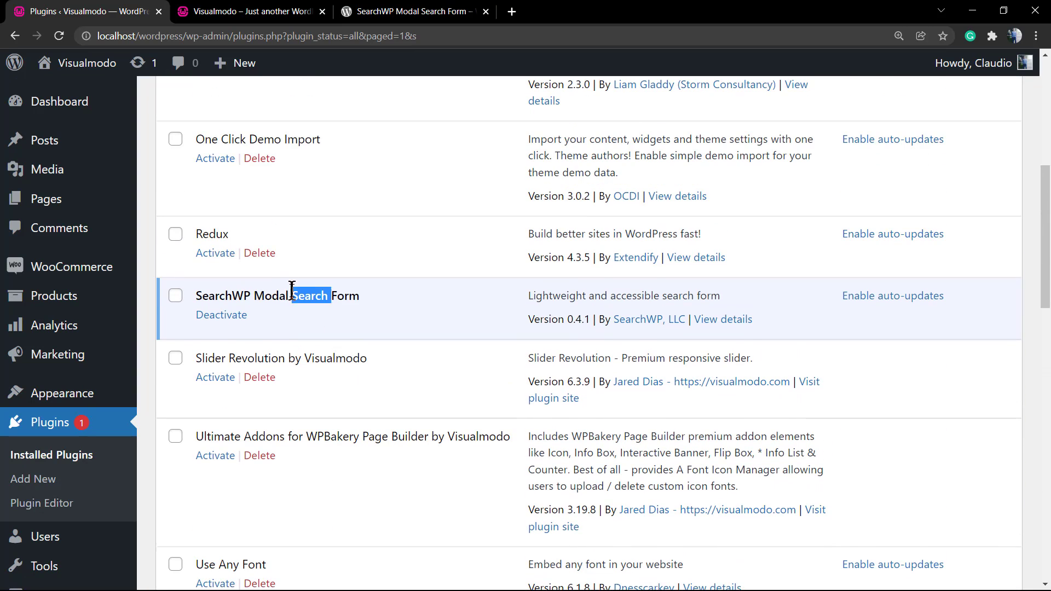
{"action": "triple_click", "coordinate": [292, 289]}
Scroll through the admin sidebar to find Appearance and its Menus entry
{"action": "scroll", "coordinate": [59, 470], "scroll_direction": "down", "scroll_amount": 3}
{"action": "mouse_move", "coordinate": [104, 536]}
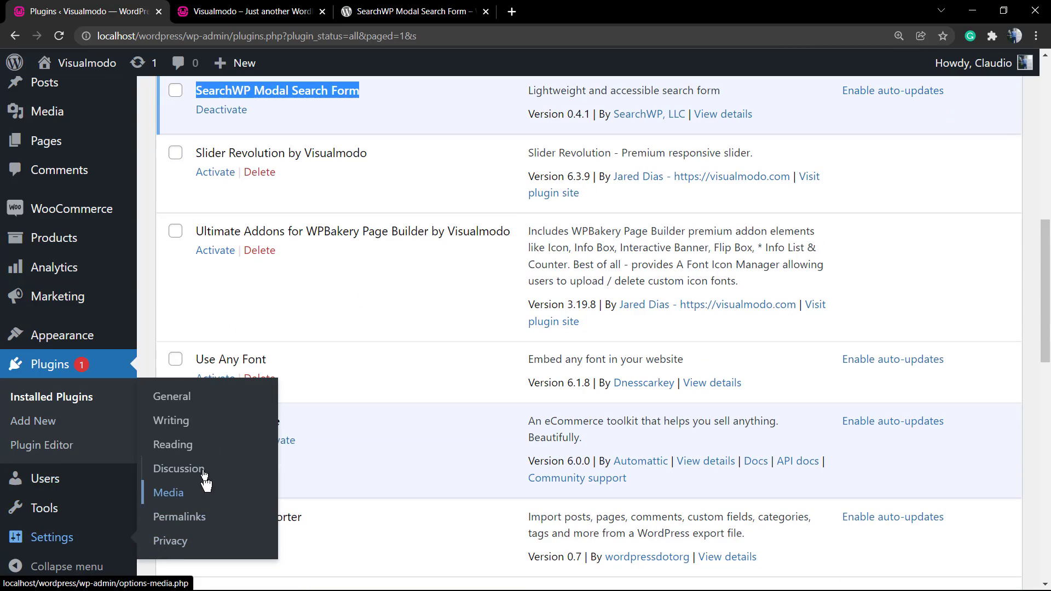
{"action": "mouse_move", "coordinate": [92, 508]}
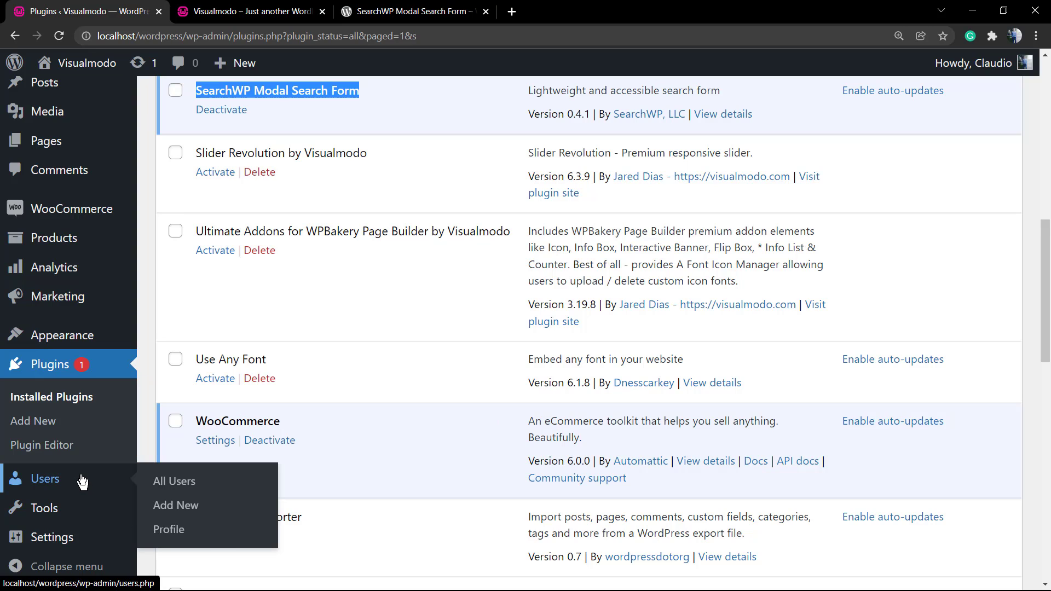
{"action": "mouse_move", "coordinate": [88, 344]}
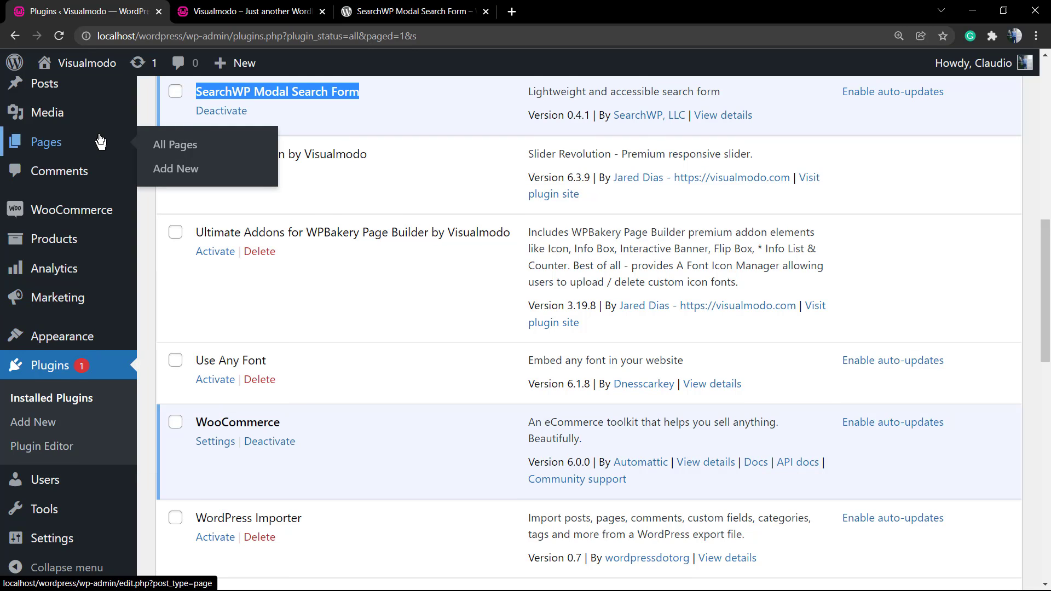
{"action": "scroll", "coordinate": [82, 151], "scroll_direction": "up", "scroll_amount": 1}
{"action": "mouse_move", "coordinate": [93, 156]}
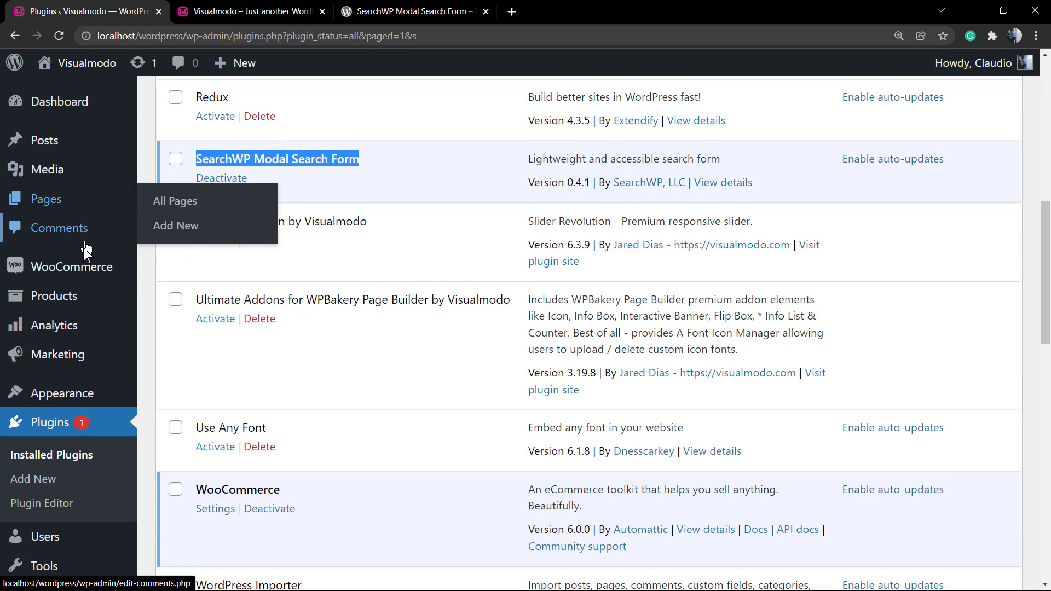
{"action": "scroll", "coordinate": [98, 234], "scroll_direction": "up", "scroll_amount": 1}
{"action": "mouse_move", "coordinate": [98, 106]}
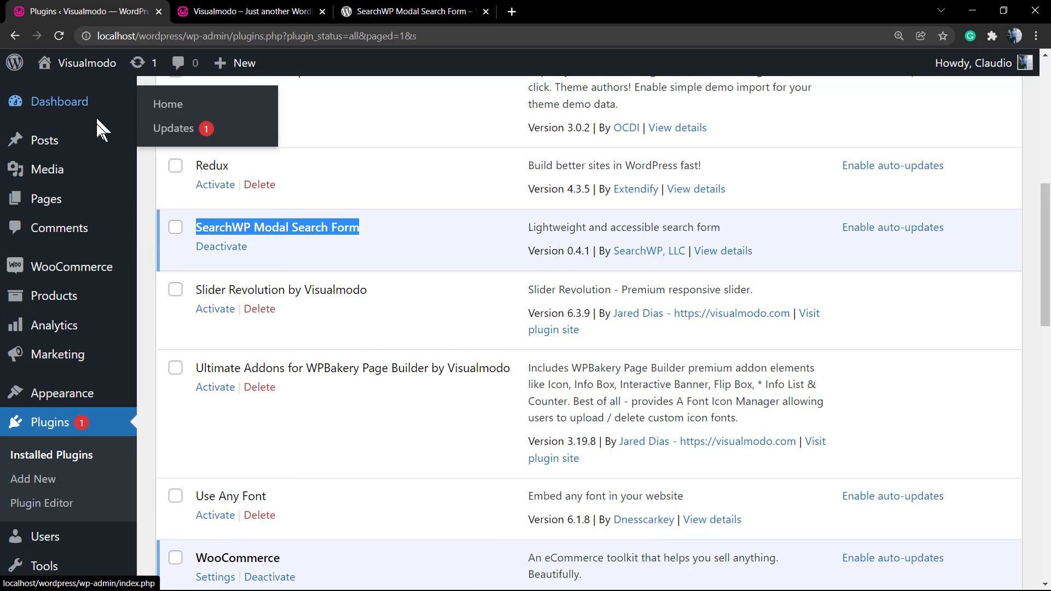
{"action": "scroll", "coordinate": [104, 219], "scroll_direction": "down", "scroll_amount": 4}
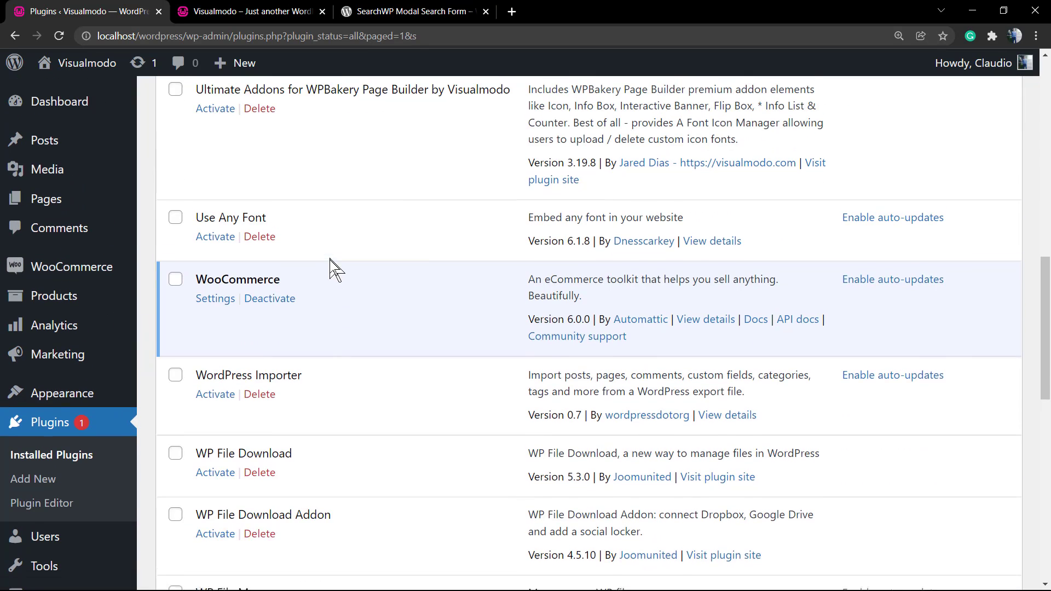
{"action": "scroll", "coordinate": [325, 266], "scroll_direction": "up", "scroll_amount": 1}
{"action": "scroll", "coordinate": [186, 329], "scroll_direction": "down", "scroll_amount": 1}
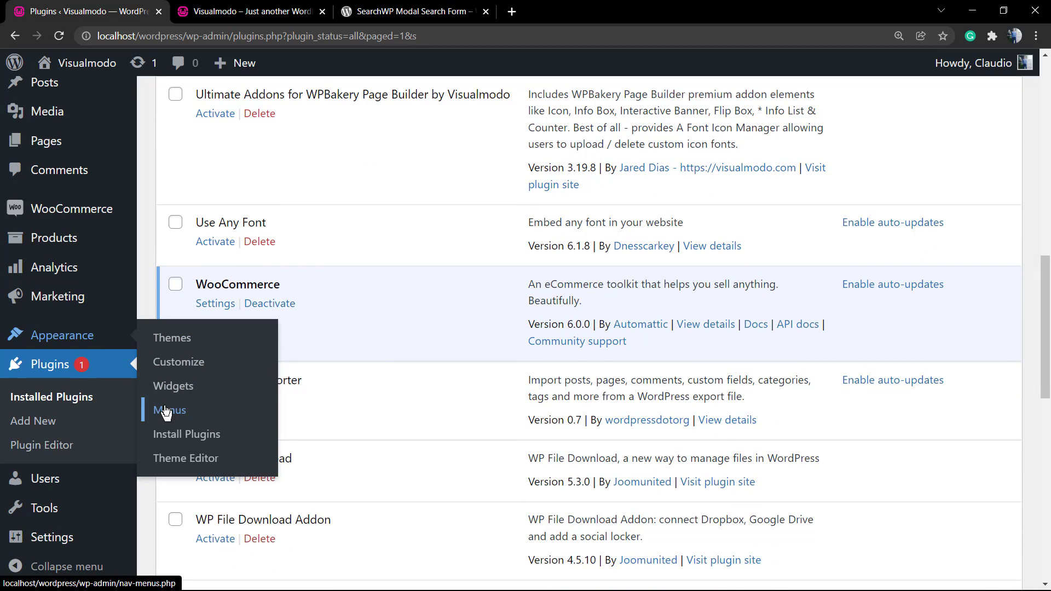
Open Appearance > Menus for Menu 1 and expand the SearchWP Modal Search Forms box
{"action": "left_click", "coordinate": [161, 408]}
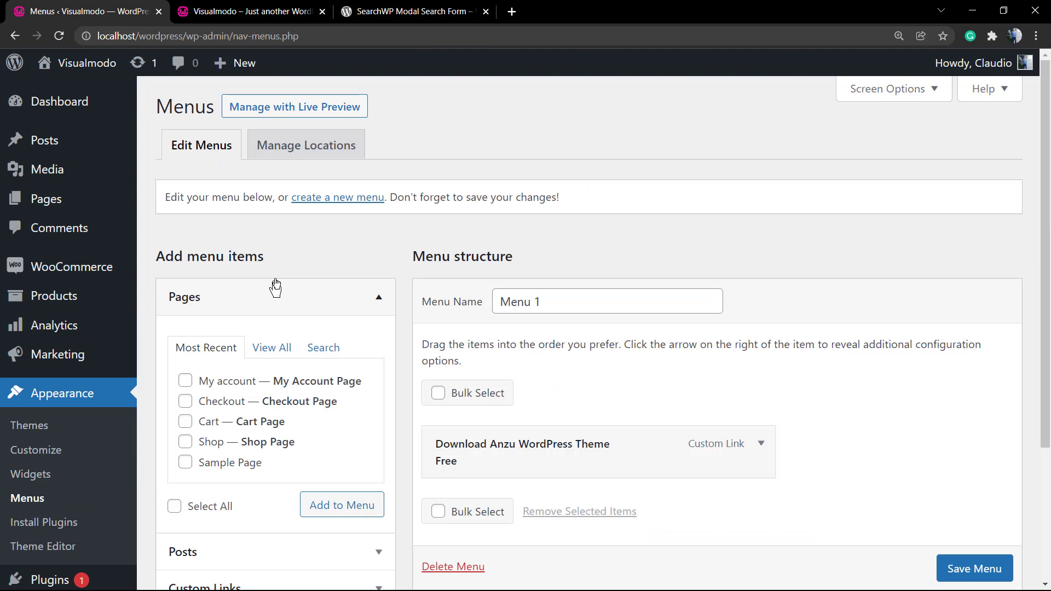
{"action": "scroll", "coordinate": [306, 282], "scroll_direction": "down", "scroll_amount": 1}
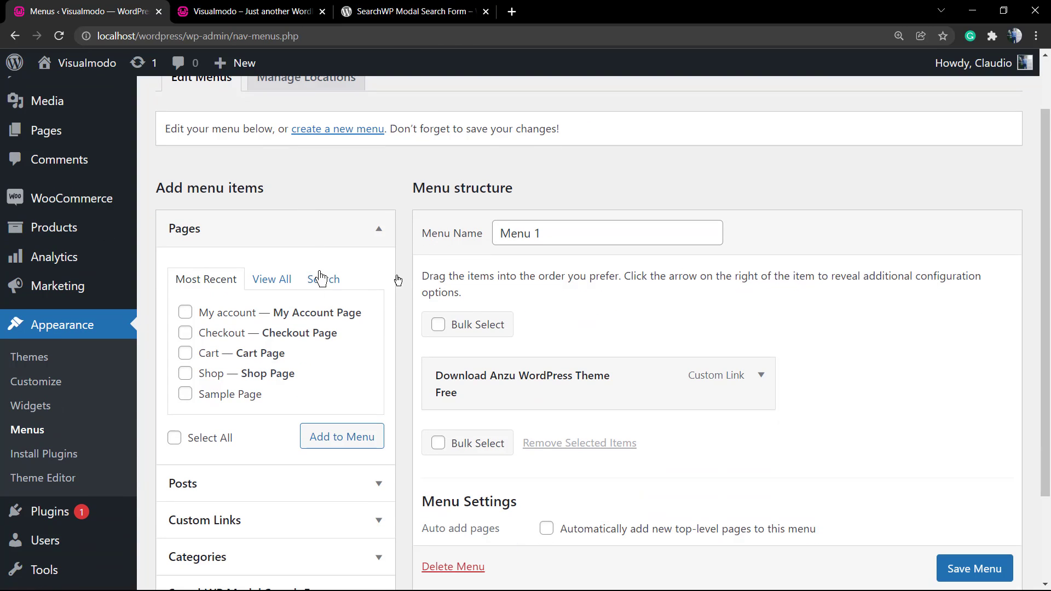
{"action": "scroll", "coordinate": [493, 235], "scroll_direction": "down", "scroll_amount": 2}
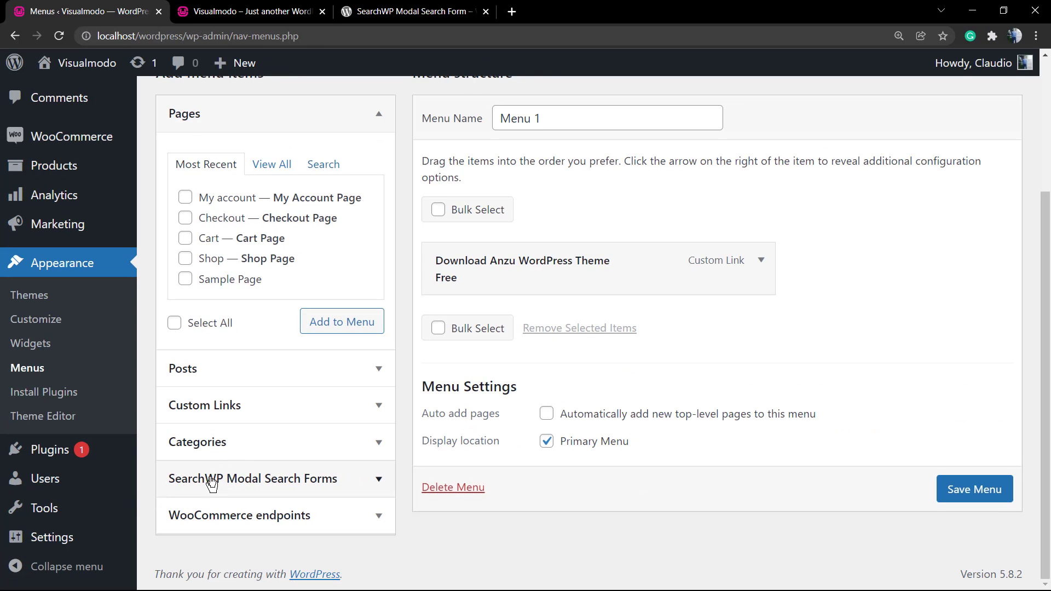
{"action": "left_click", "coordinate": [237, 486]}
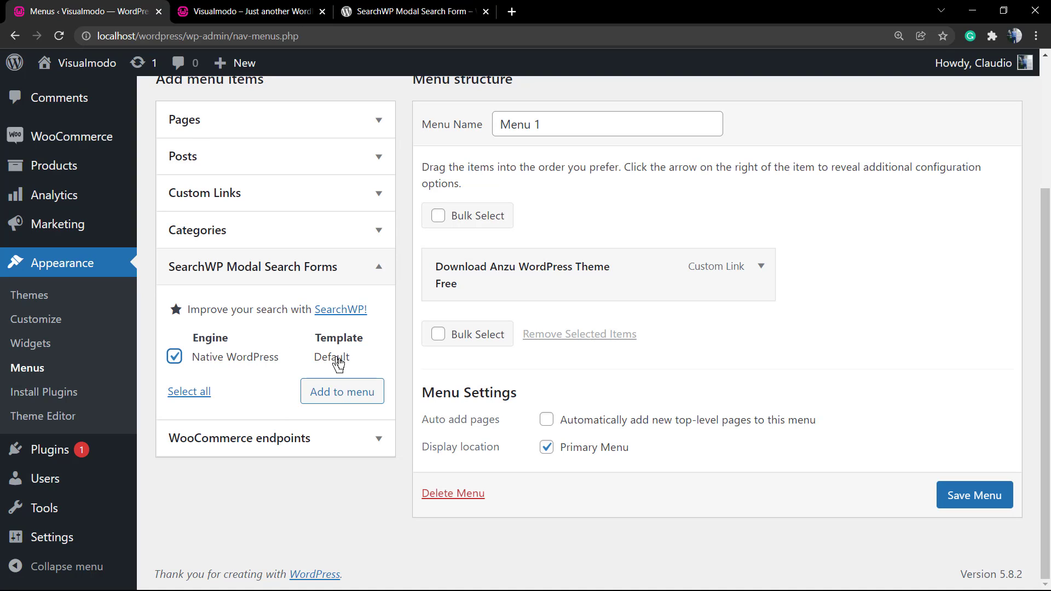
Add the Native WordPress search form to Menu 1 and keep it as a top-level item
{"action": "left_click", "coordinate": [343, 394]}
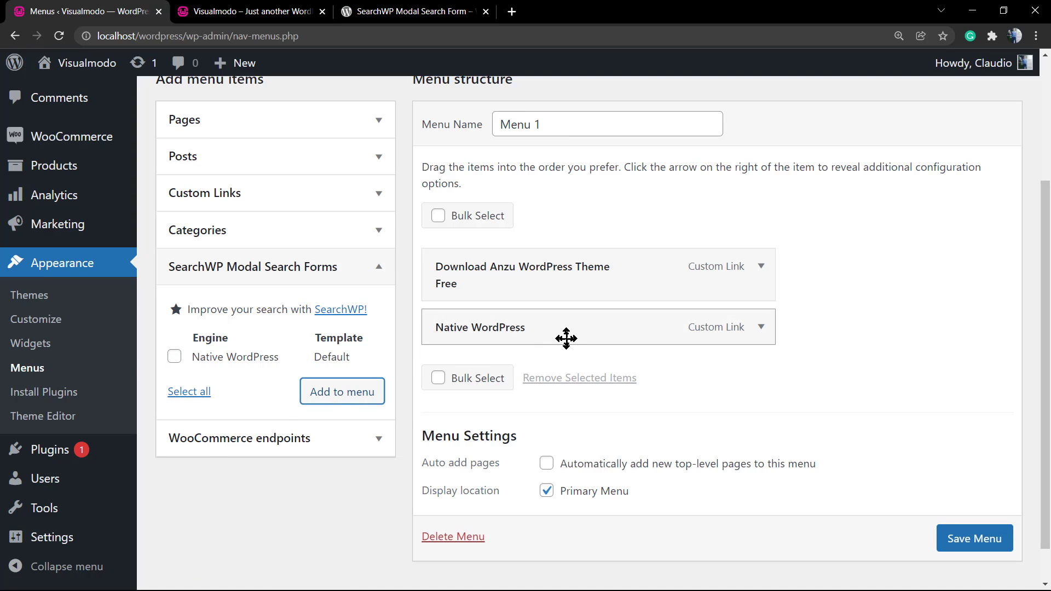
{"action": "left_click_drag", "start_coordinate": [756, 330], "coordinate": [782, 331]}
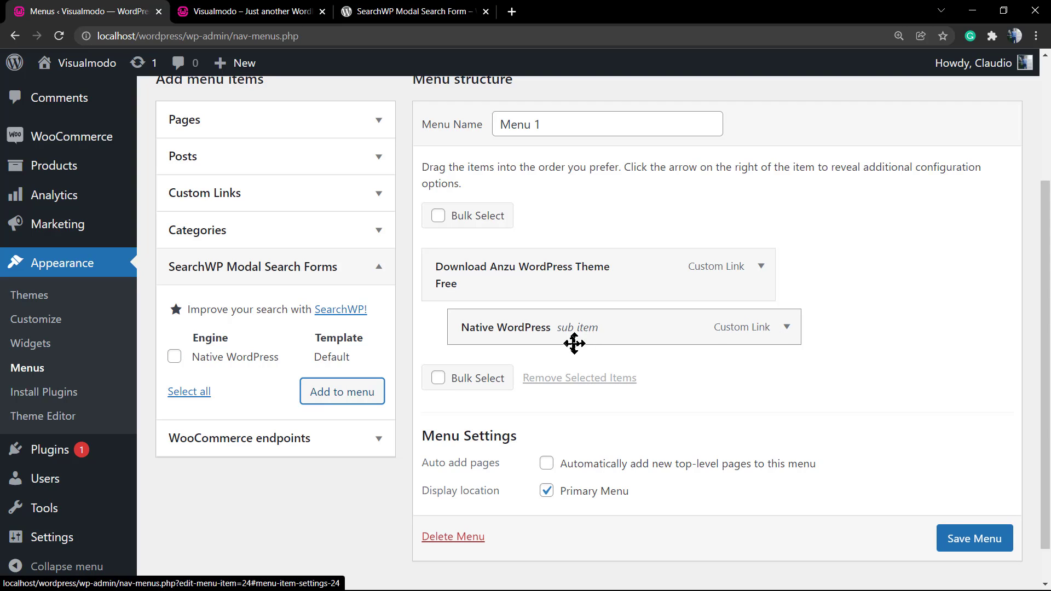
{"action": "left_click_drag", "start_coordinate": [573, 343], "coordinate": [666, 352]}
Change the Native WordPress item's navigation label to 'Search' and save Menu 1
{"action": "left_click", "coordinate": [761, 328]}
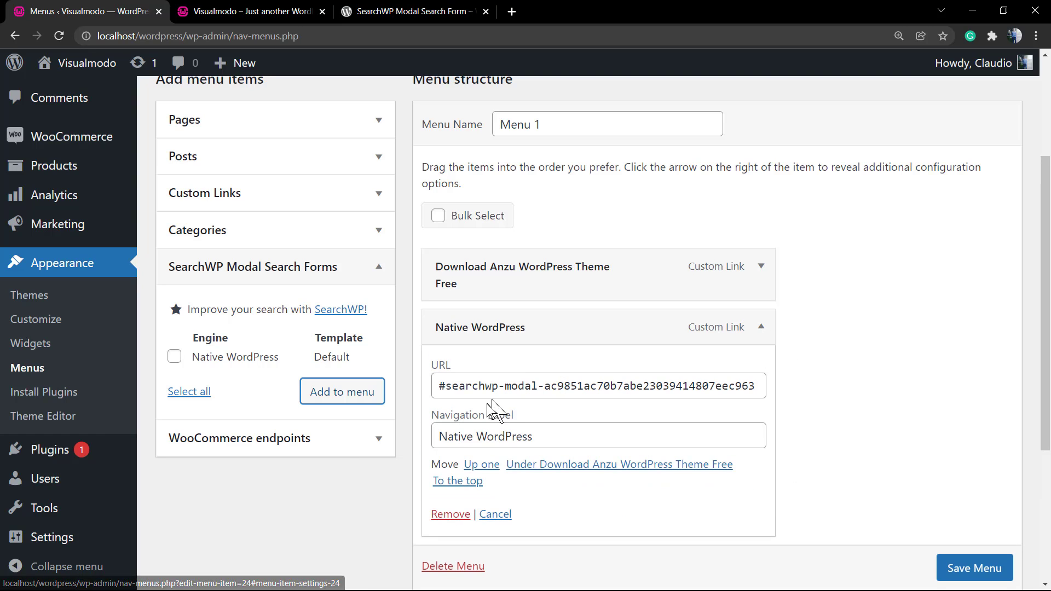
{"action": "triple_click", "coordinate": [535, 437]}
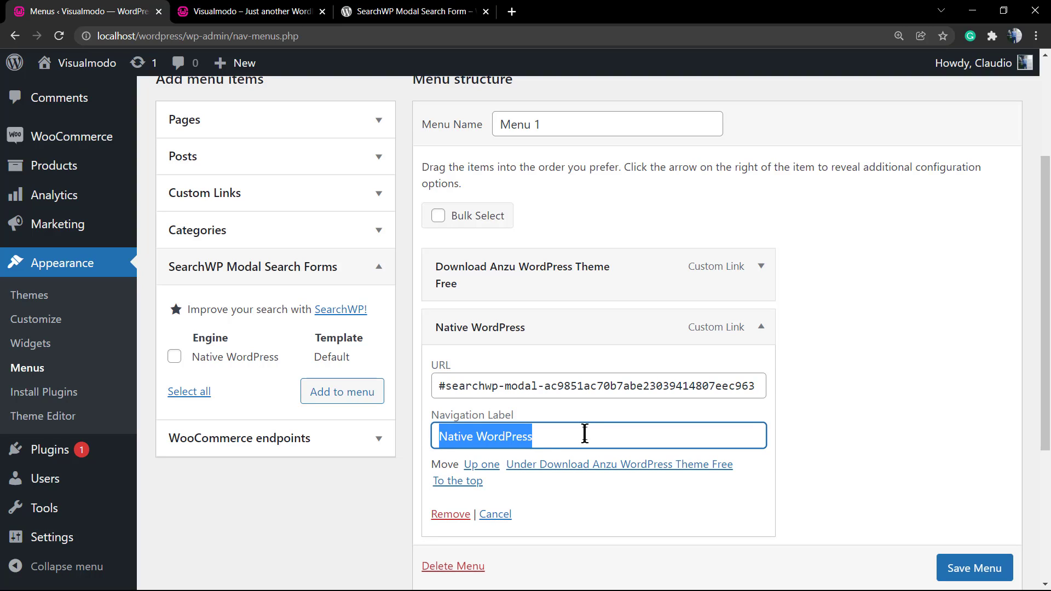
{"action": "type", "text": "Search"}
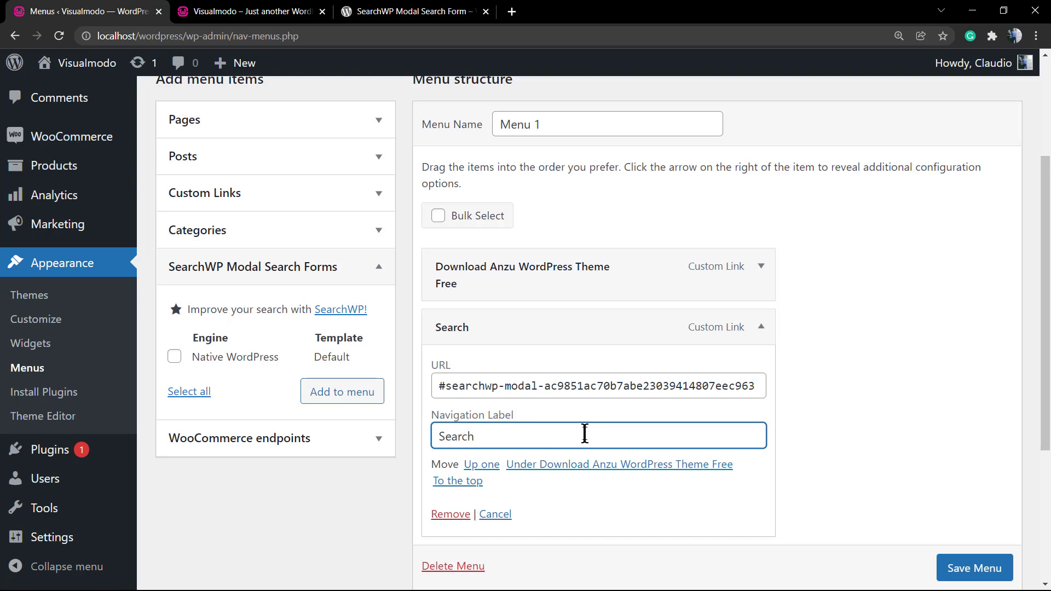
{"action": "left_click", "coordinate": [953, 567]}
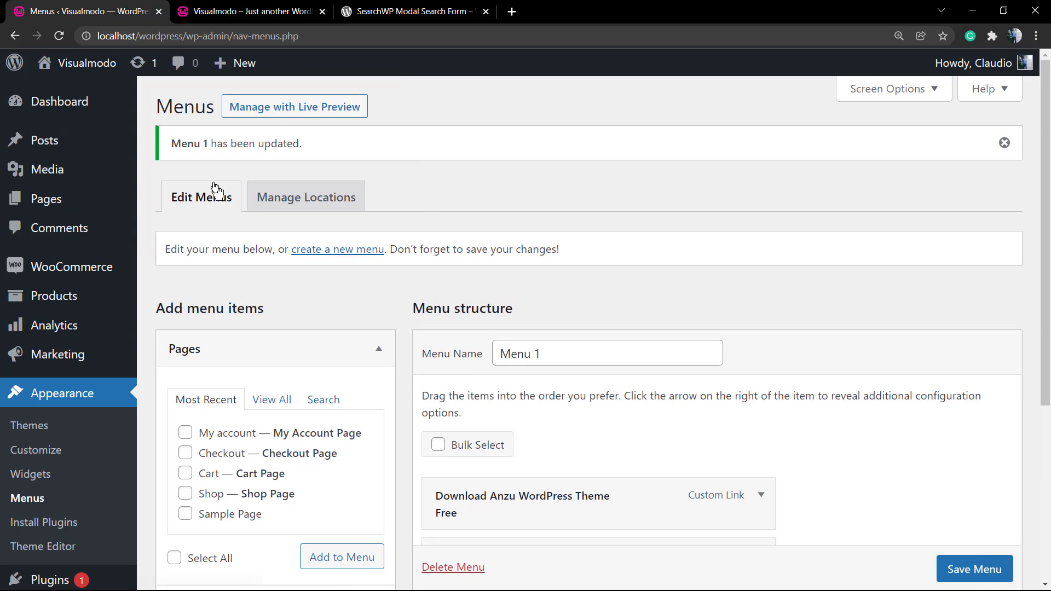
Reload the live site and open the modal search from the new Search menu item
{"action": "mouse_move", "coordinate": [55, 68]}
{"action": "left_click", "coordinate": [251, 11]}
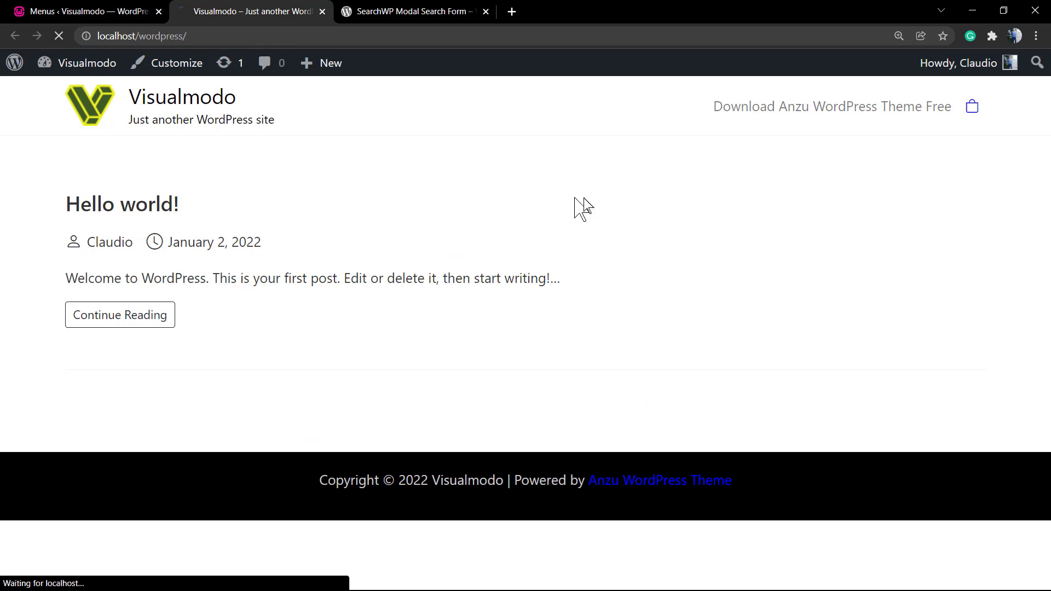
{"action": "key", "text": "F5"}
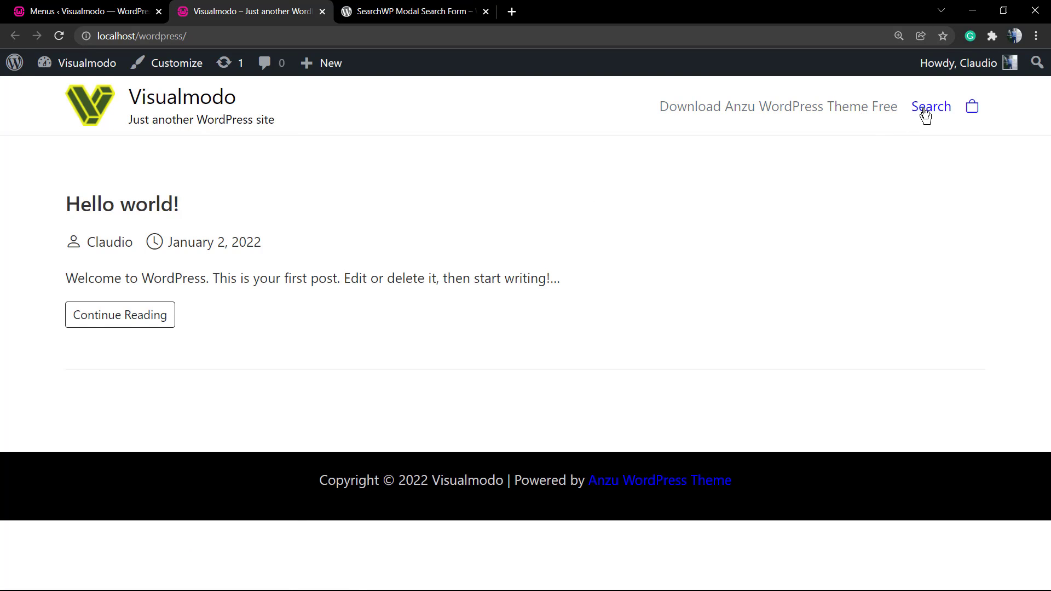
{"action": "left_click", "coordinate": [927, 115]}
Search the modal for 'hello', then reopen and close the search modal
{"action": "left_click", "coordinate": [527, 290]}
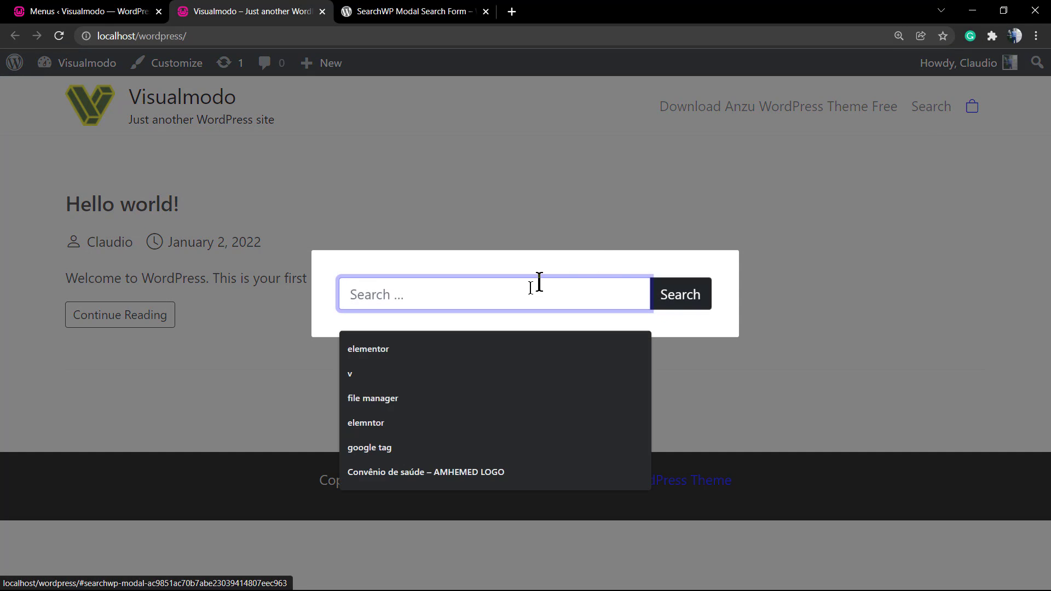
{"action": "left_click", "coordinate": [519, 328]}
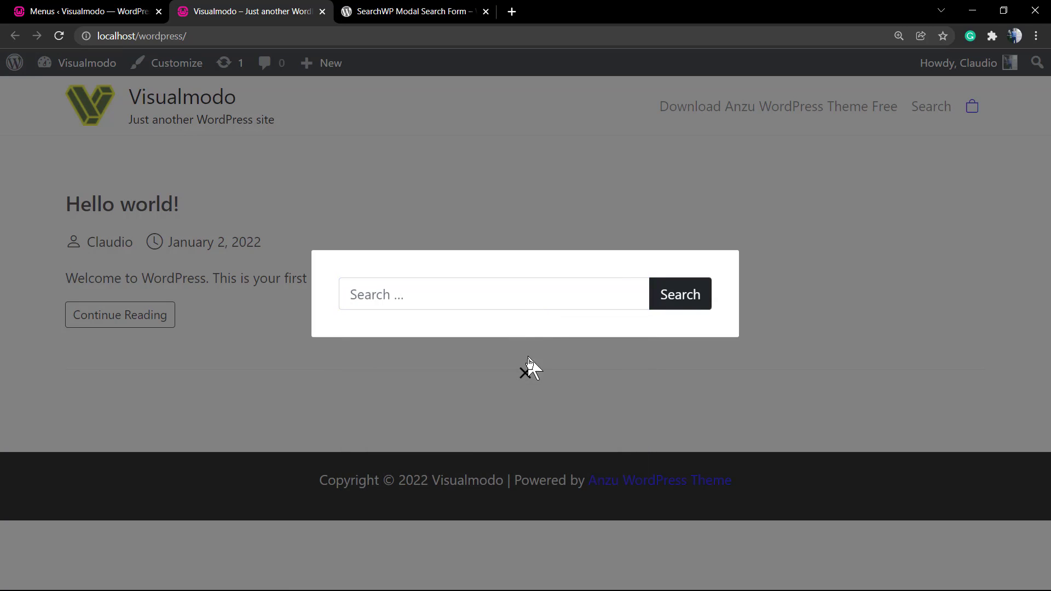
{"action": "left_click", "coordinate": [496, 296]}
{"action": "left_click", "coordinate": [494, 285]}
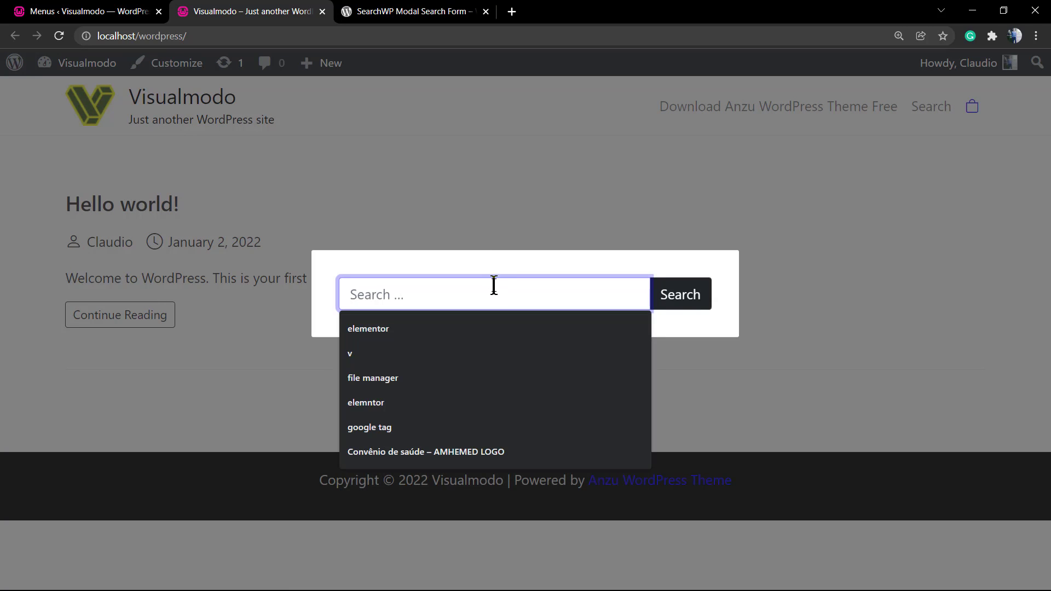
{"action": "type", "text": "hello"}
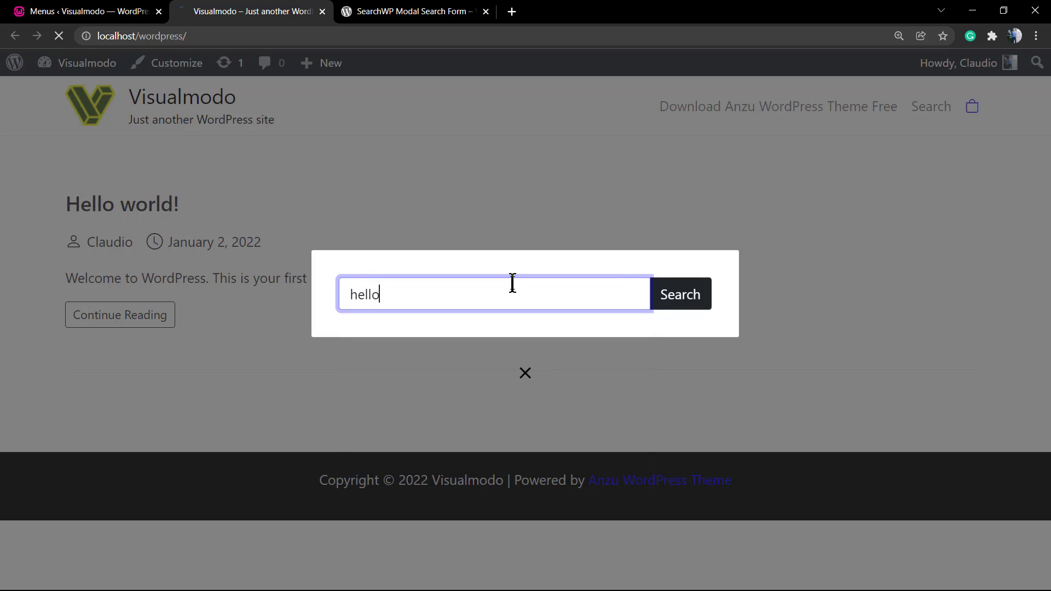
{"action": "key", "text": "Return"}
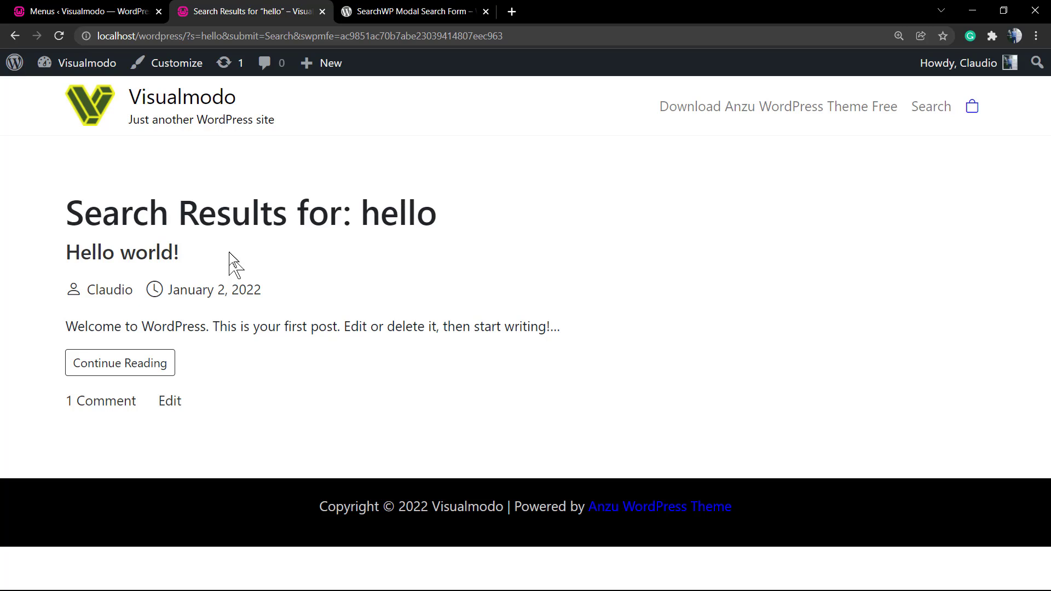
{"action": "left_click", "coordinate": [929, 109]}
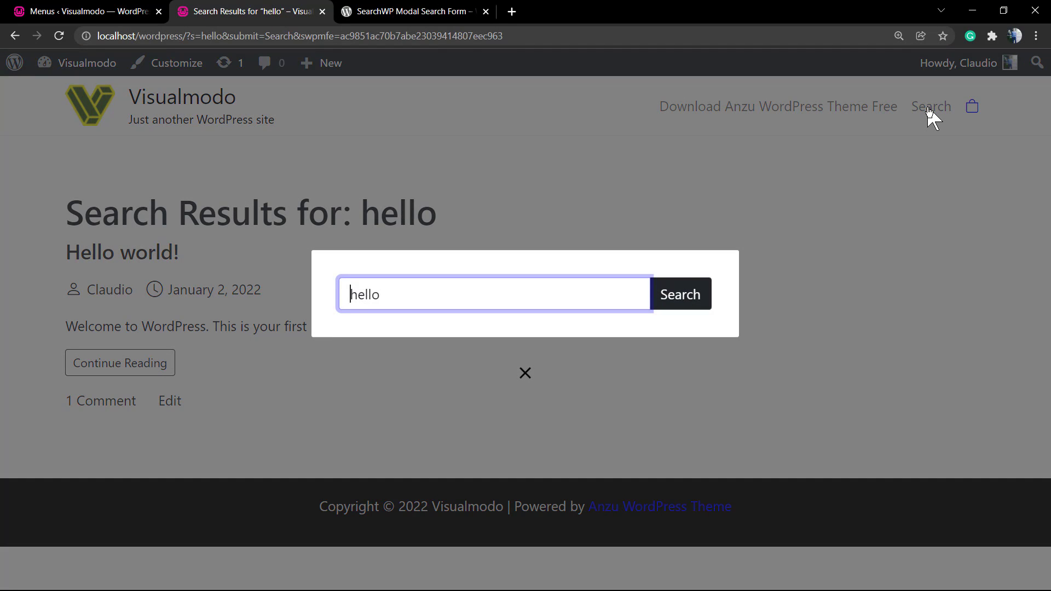
{"action": "left_click", "coordinate": [604, 167]}
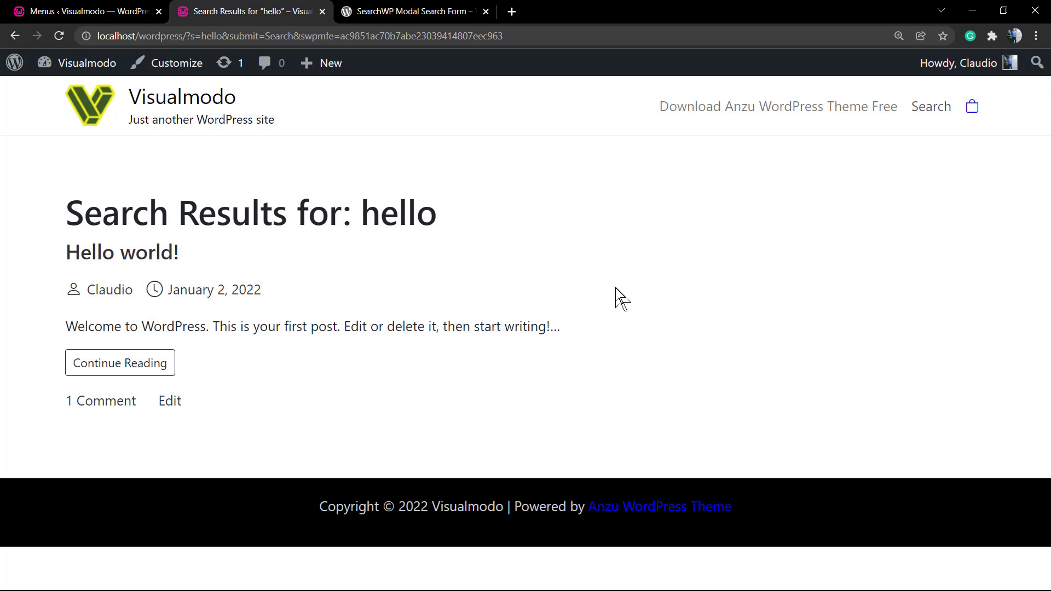
Scroll up the 'hello' search results page
{"action": "scroll", "coordinate": [594, 304], "scroll_direction": "up", "scroll_amount": 1}
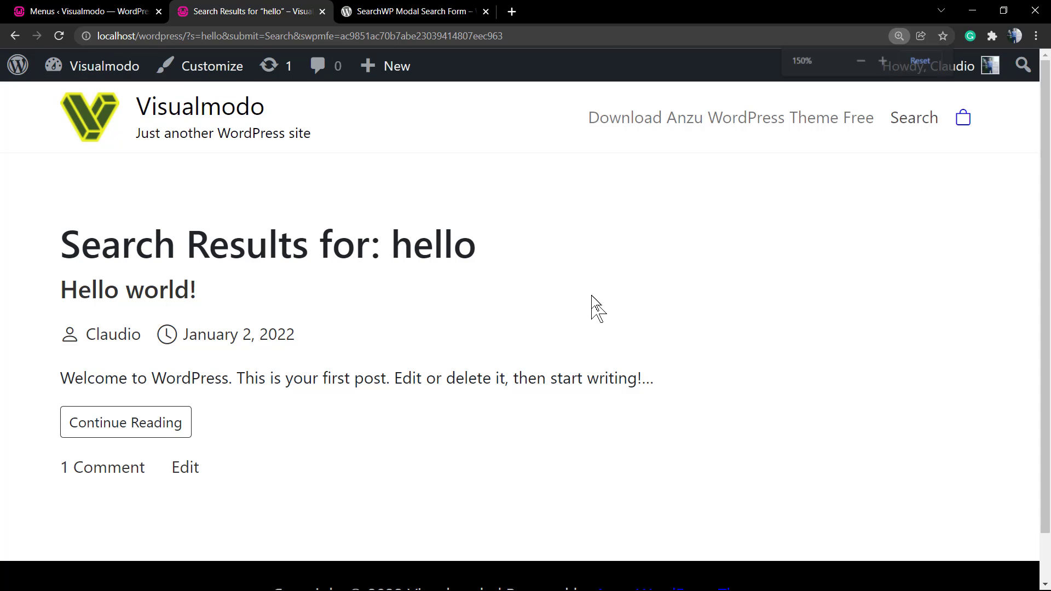